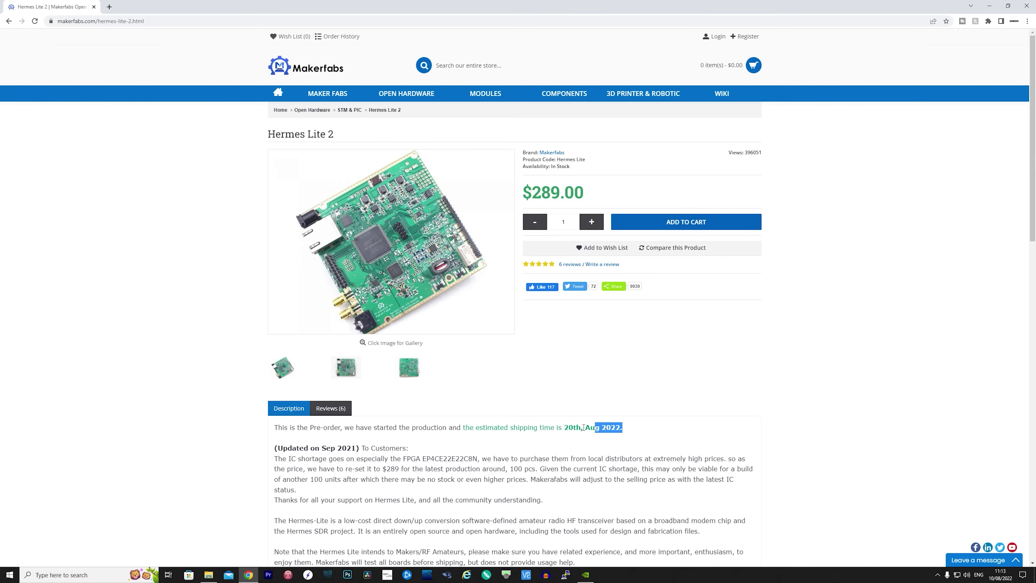
- Highlight the pre-order notice with the 20th Aug 2022 estimated shipping date, then clear the highlight
{"action": "left_click_drag", "start_coordinate": [584, 427], "coordinate": [280, 431]}
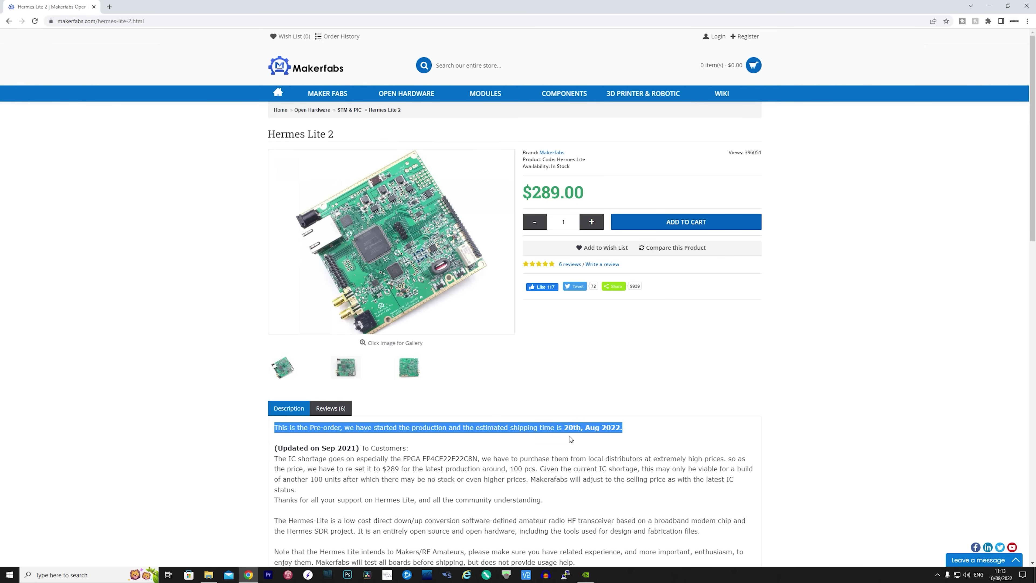
{"action": "left_click", "coordinate": [697, 434]}
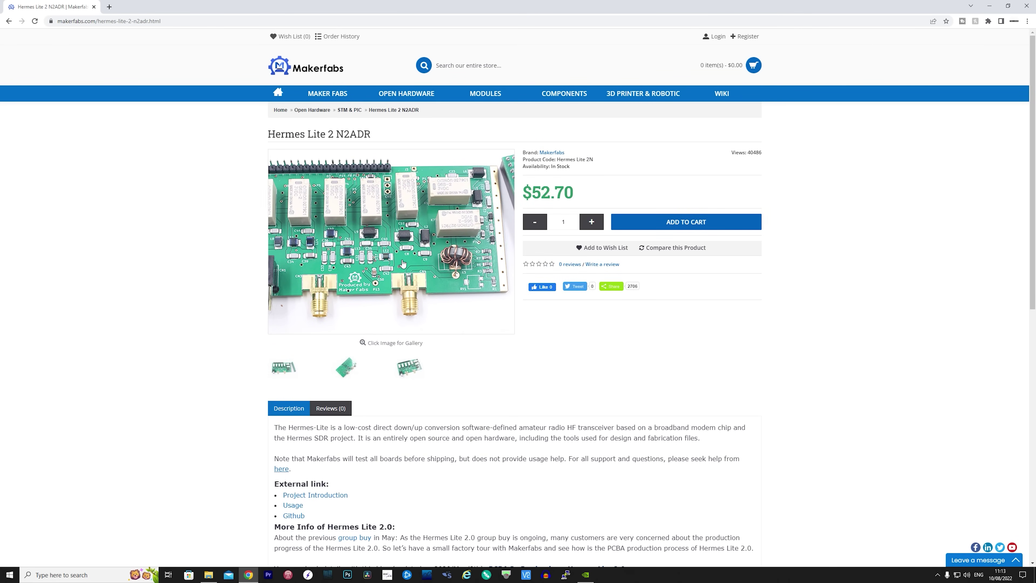
- Enlarge the N2ADR filter board's main product photo in the gallery lightbox
{"action": "left_click", "coordinate": [404, 263]}
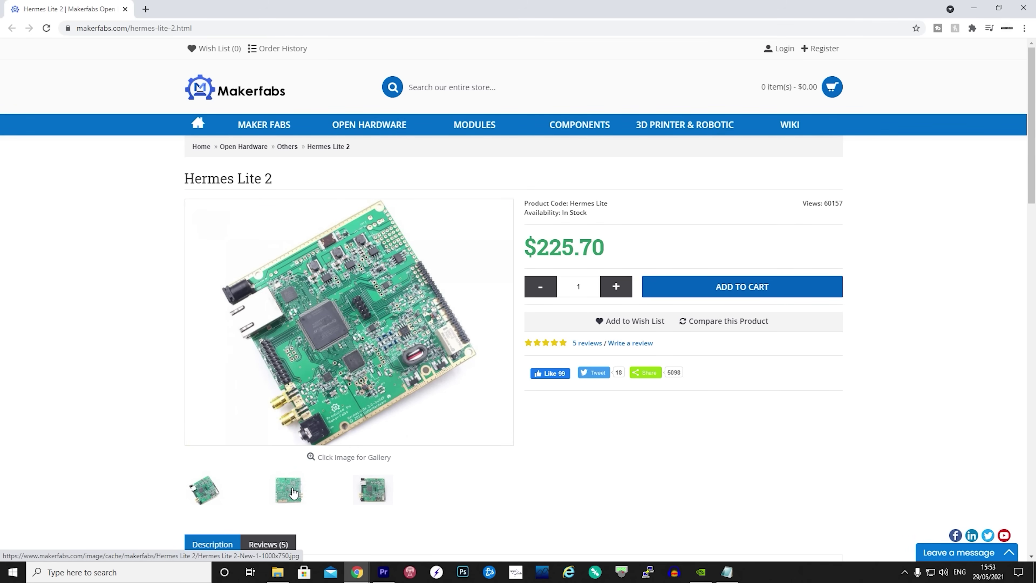
- Scroll down to the related products, then back up to the metal shim installation note
{"action": "left_click_drag", "start_coordinate": [1032, 180], "coordinate": [1032, 511]}
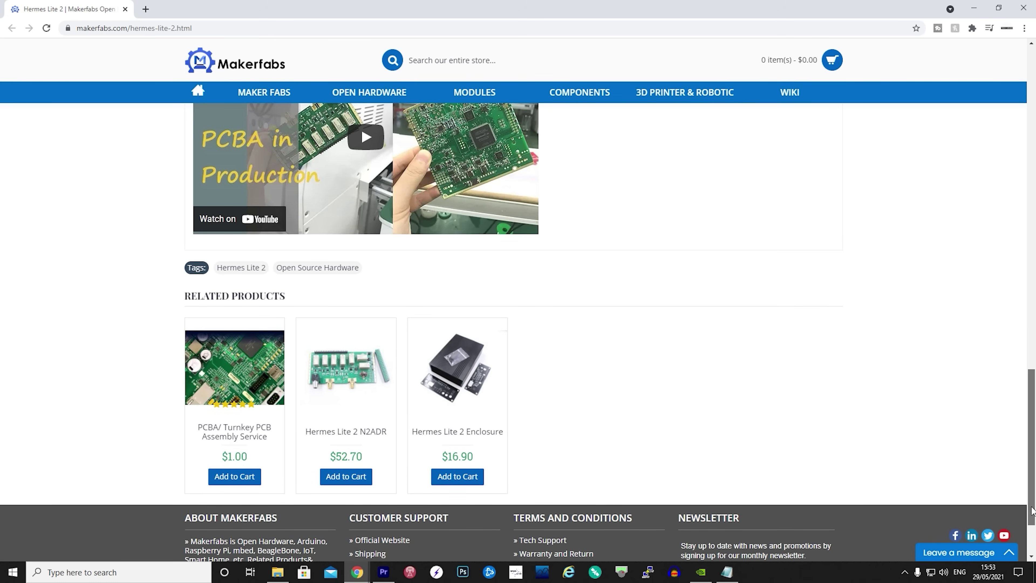
{"action": "left_click_drag", "start_coordinate": [1032, 510], "coordinate": [1031, 347]}
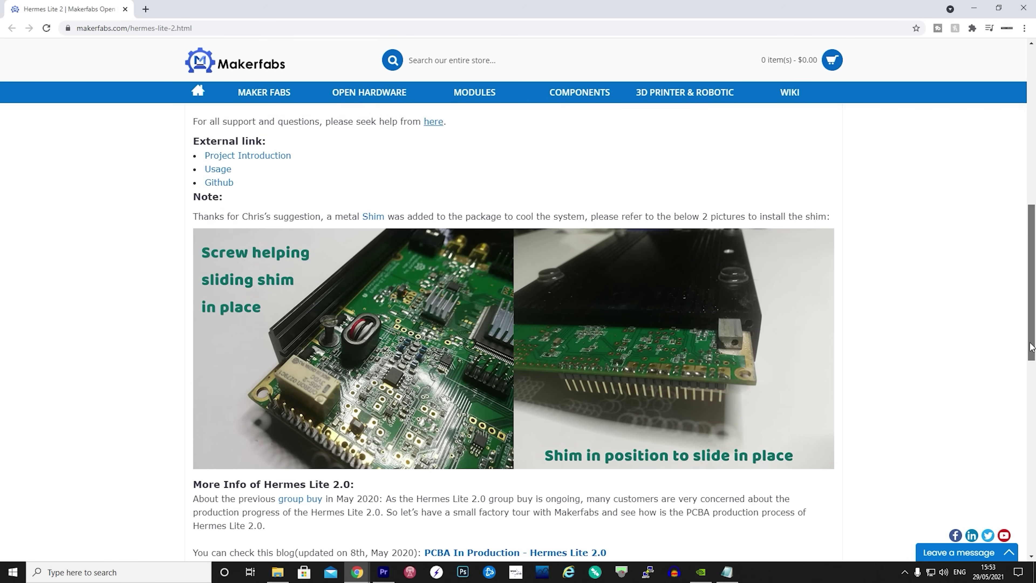
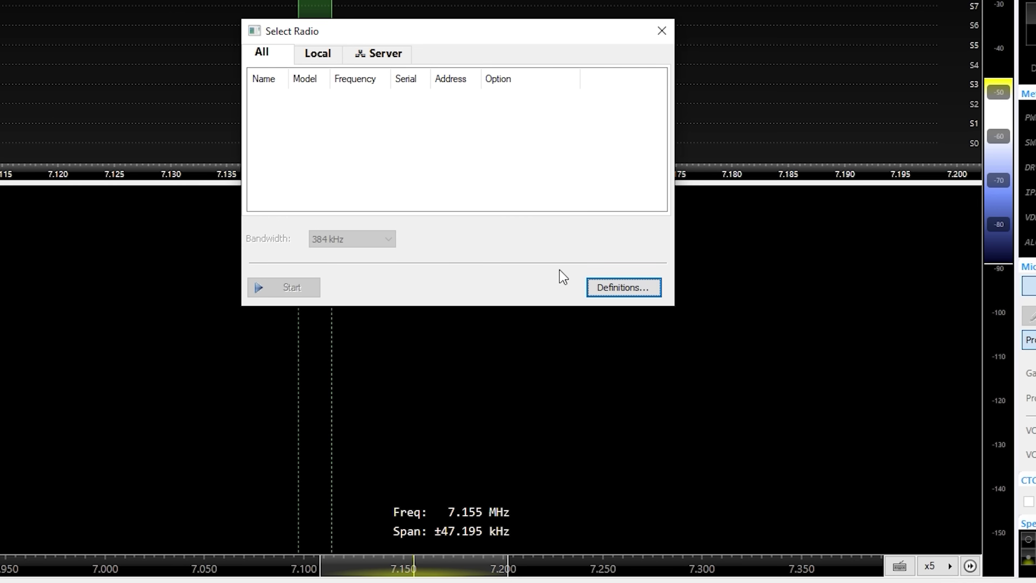
- Search the network for a Hermes-Lite radio, add it to the radio definitions, and save
{"action": "left_click", "coordinate": [627, 359]}
{"action": "left_click", "coordinate": [492, 158]}
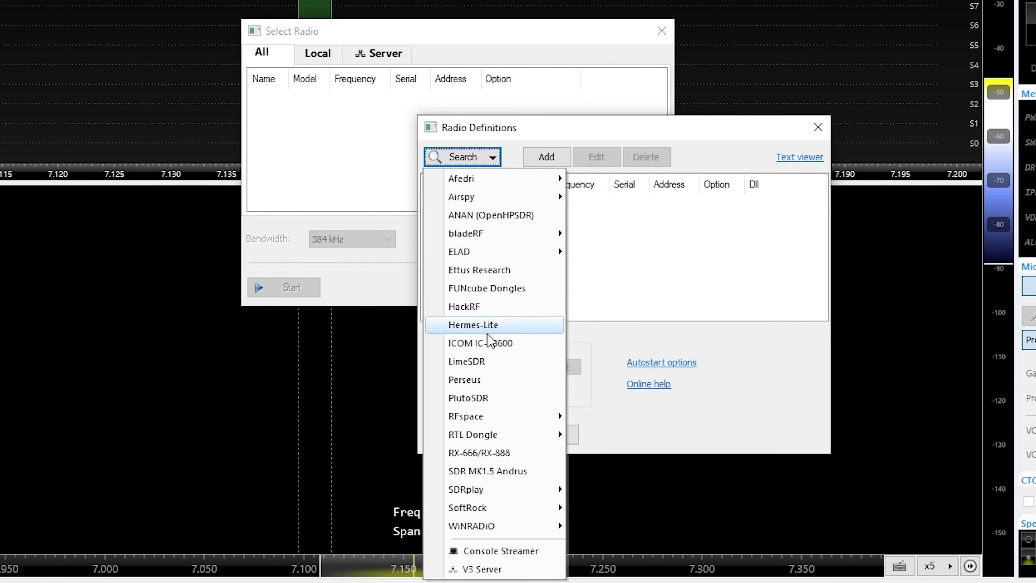
{"action": "left_click", "coordinate": [504, 326]}
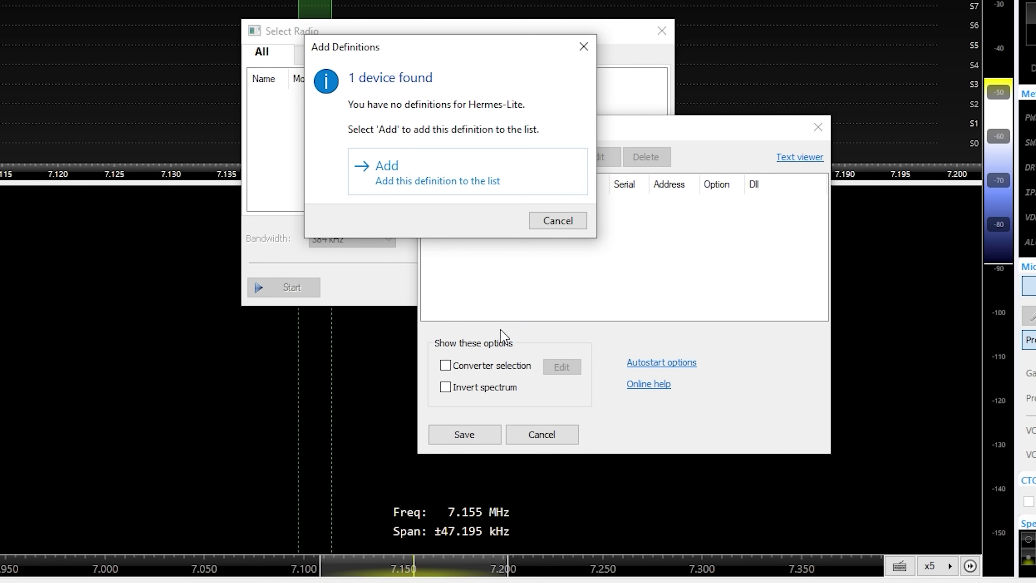
{"action": "left_click", "coordinate": [430, 184]}
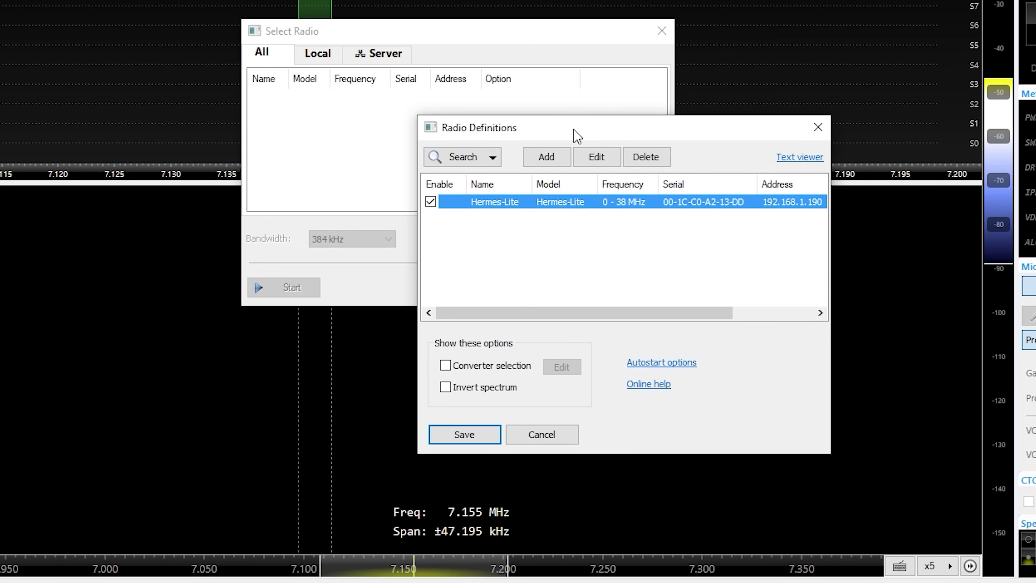
{"action": "left_click", "coordinate": [452, 444]}
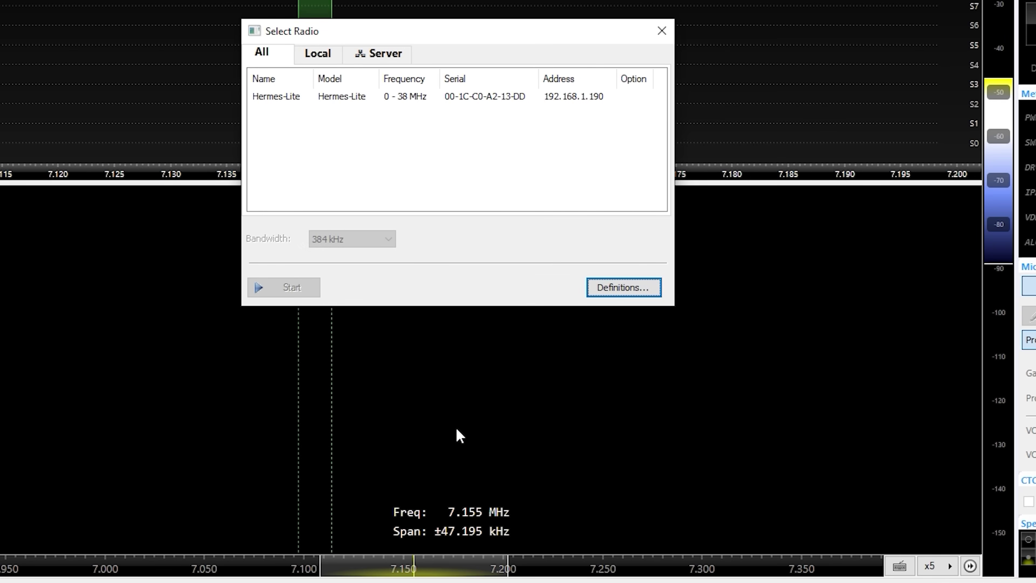
- Start receiving with the Hermes-Lite radio and lower the receive gain to 24 dB
{"action": "left_click", "coordinate": [408, 104]}
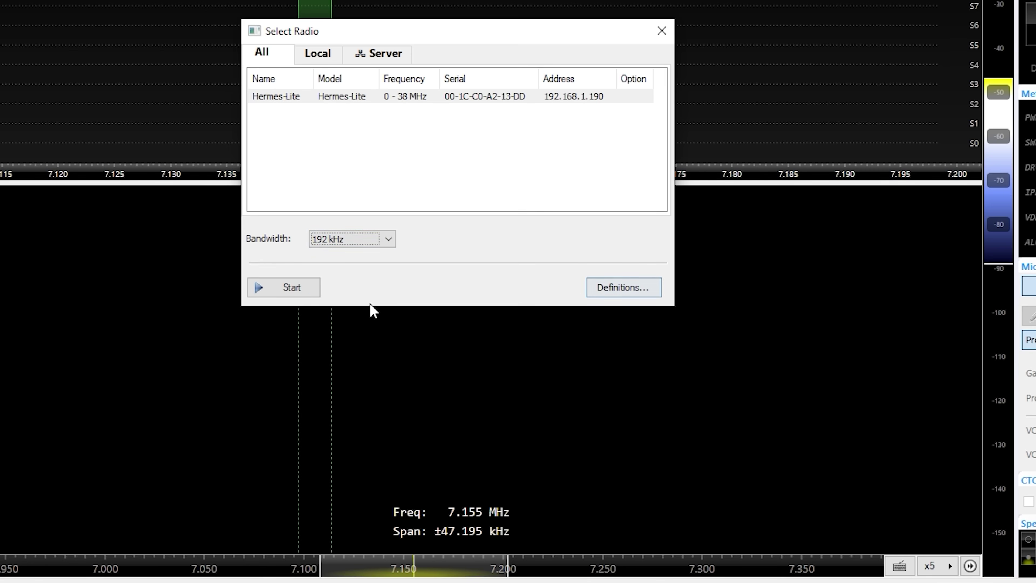
{"action": "left_click", "coordinate": [291, 289]}
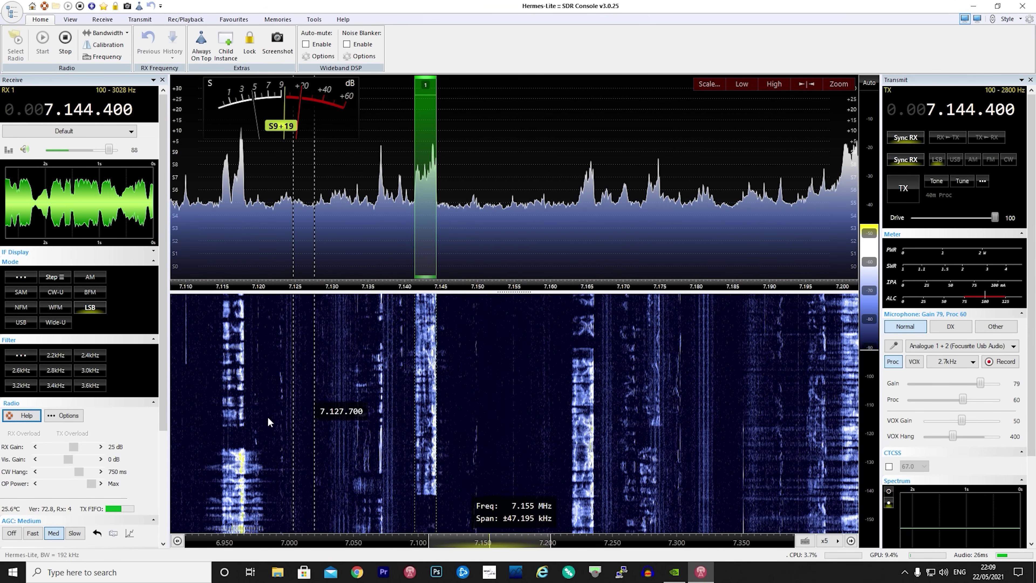
{"action": "left_click", "coordinate": [35, 447]}
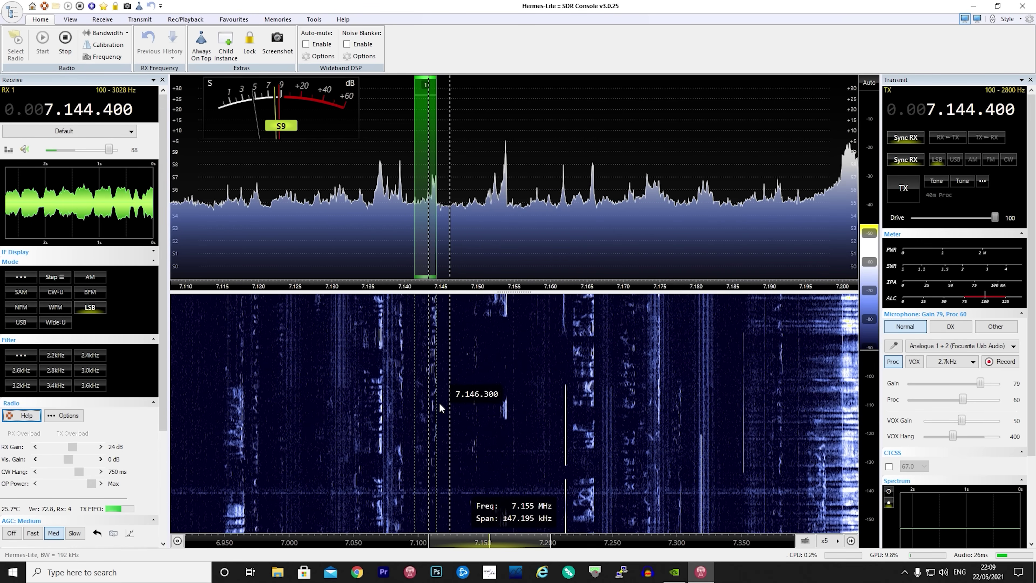
- Turn Noise Reduction off and tune to a station from the waterfall, landing at 3.757 MHz LSB
{"action": "scroll", "coordinate": [46, 479], "scroll_direction": "down", "scroll_amount": 3}
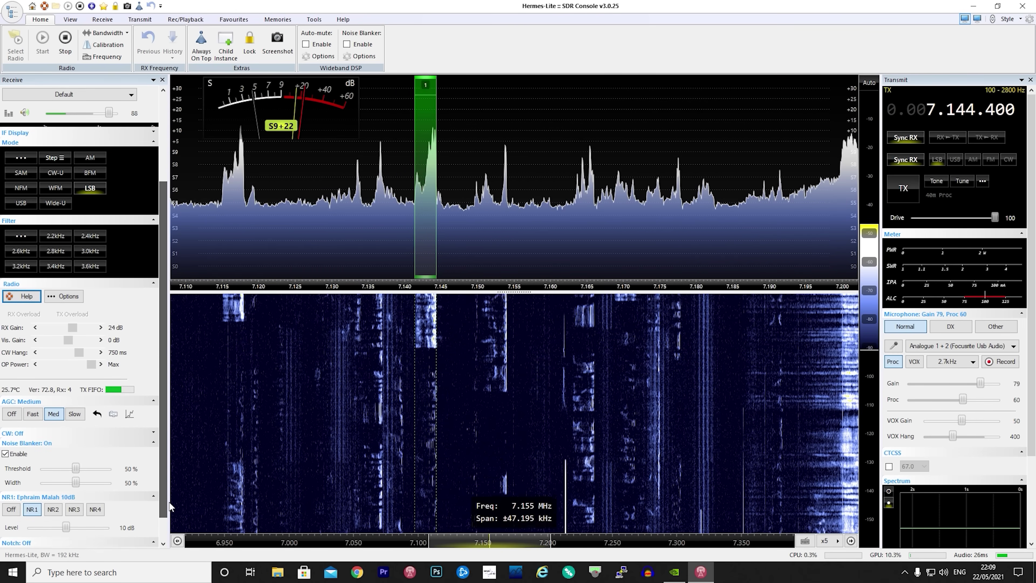
{"action": "left_click", "coordinate": [11, 488]}
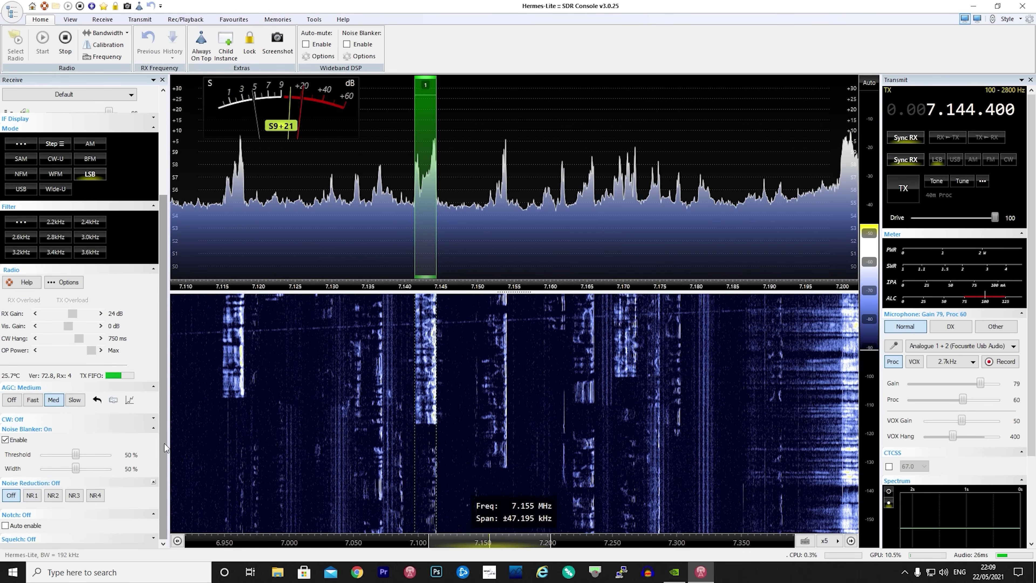
{"action": "scroll", "coordinate": [165, 423], "scroll_direction": "up", "scroll_amount": 1}
{"action": "left_click_drag", "start_coordinate": [165, 423], "coordinate": [165, 352]}
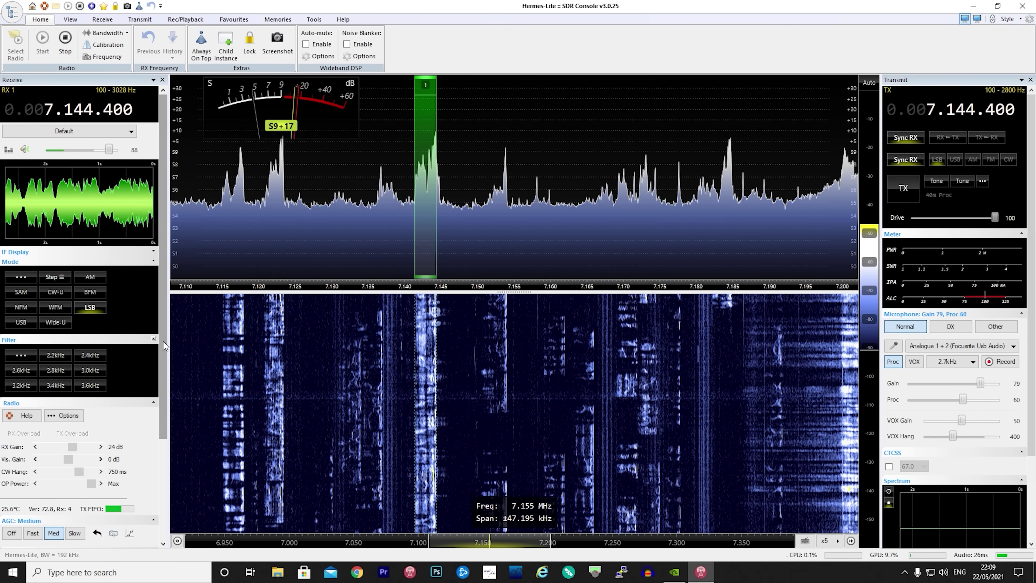
{"action": "left_click", "coordinate": [583, 383]}
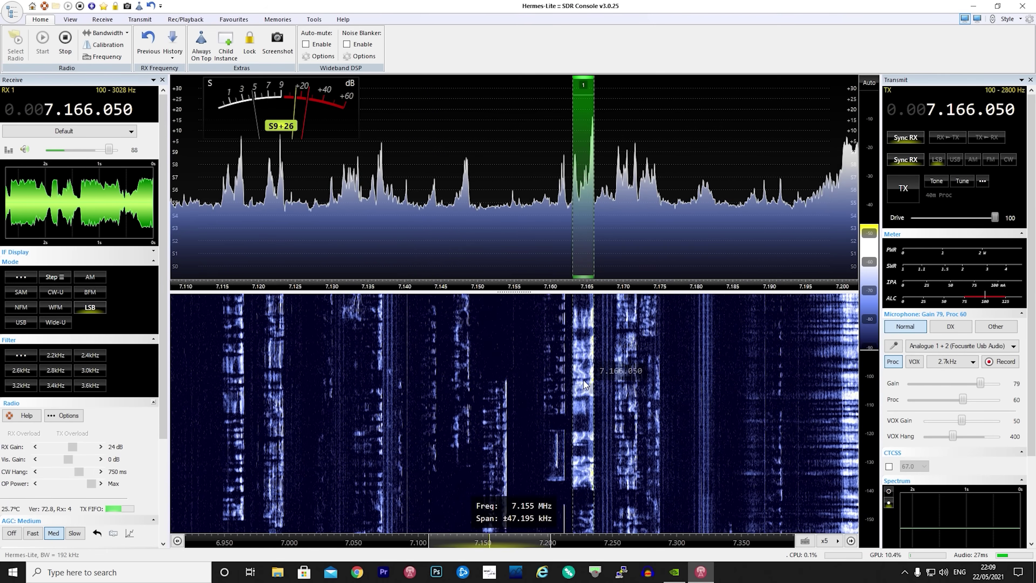
{"action": "scroll", "coordinate": [584, 384], "scroll_direction": "down", "scroll_amount": 1}
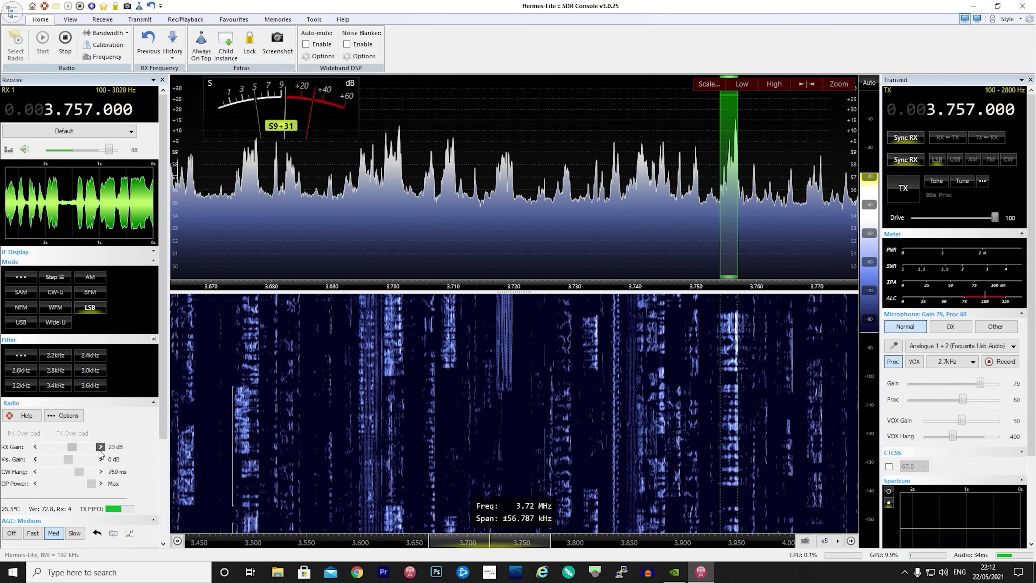
- Raise the receive gain to 32 dB and zoom the spectrum in to a narrower span
{"action": "left_click", "coordinate": [100, 447]}
{"action": "left_click", "coordinate": [100, 447]}
{"action": "left_click", "coordinate": [99, 448]}
{"action": "left_click", "coordinate": [100, 447]}
{"action": "left_click", "coordinate": [99, 448]}
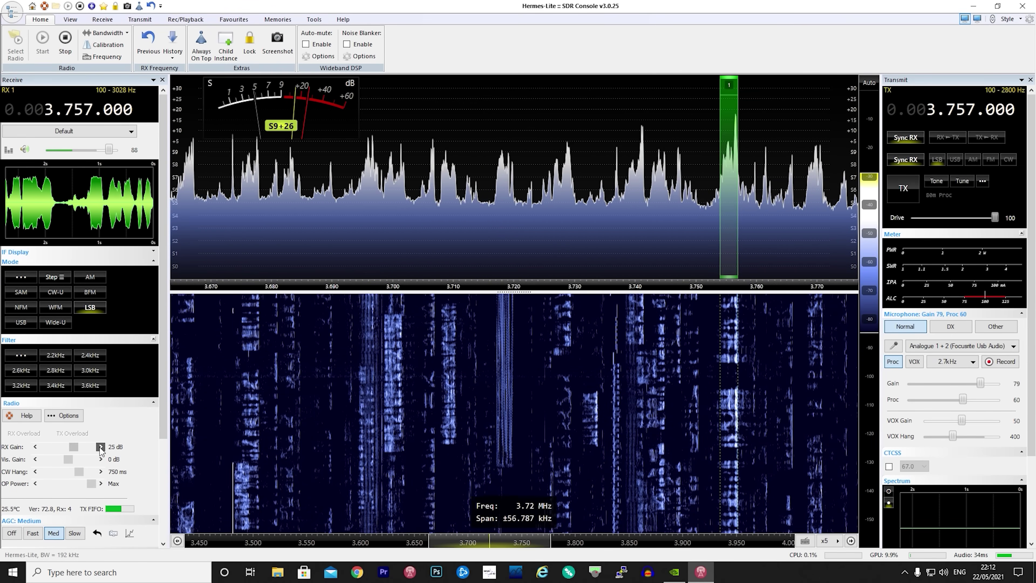
{"action": "left_click", "coordinate": [100, 447]}
{"action": "left_click", "coordinate": [100, 448]}
{"action": "left_click", "coordinate": [100, 447]}
{"action": "left_click", "coordinate": [100, 447]}
{"action": "left_click", "coordinate": [99, 447]}
{"action": "left_click", "coordinate": [100, 448]}
{"action": "left_click", "coordinate": [100, 447]}
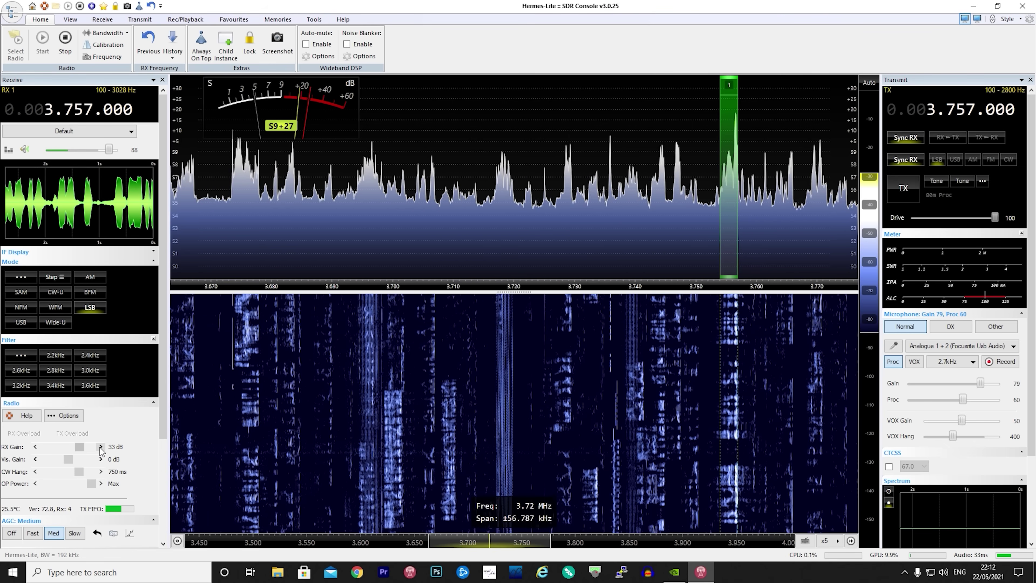
{"action": "left_click", "coordinate": [100, 447]}
{"action": "left_click", "coordinate": [36, 447]}
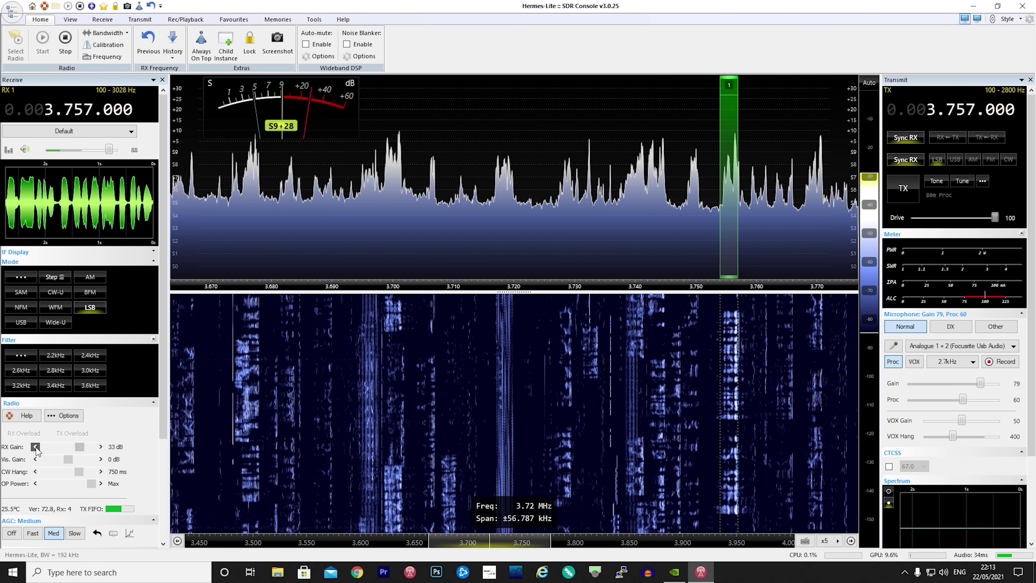
{"action": "left_click", "coordinate": [36, 447]}
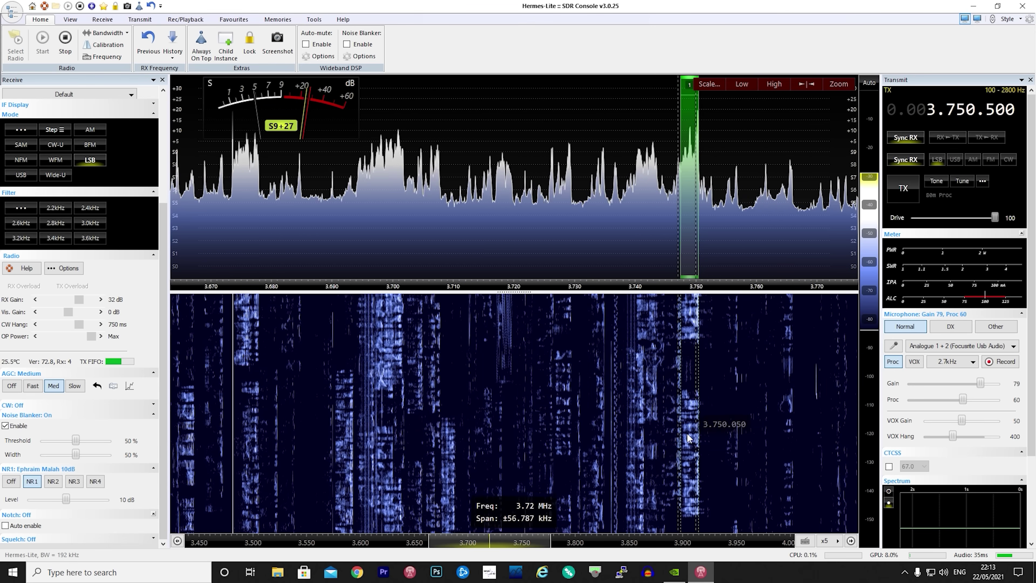
{"action": "left_click", "coordinate": [839, 84]}
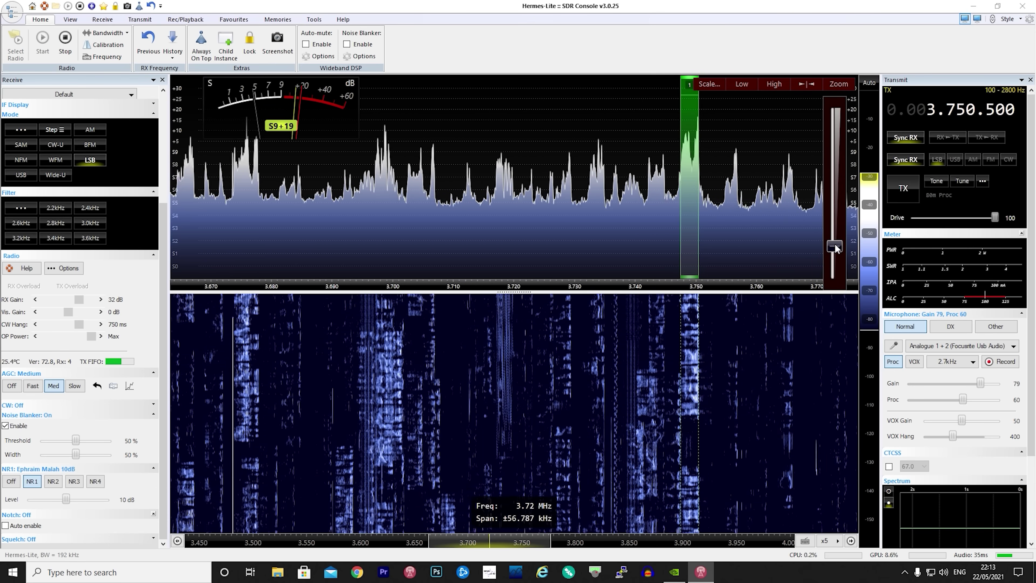
{"action": "left_click_drag", "start_coordinate": [834, 243], "coordinate": [833, 220]}
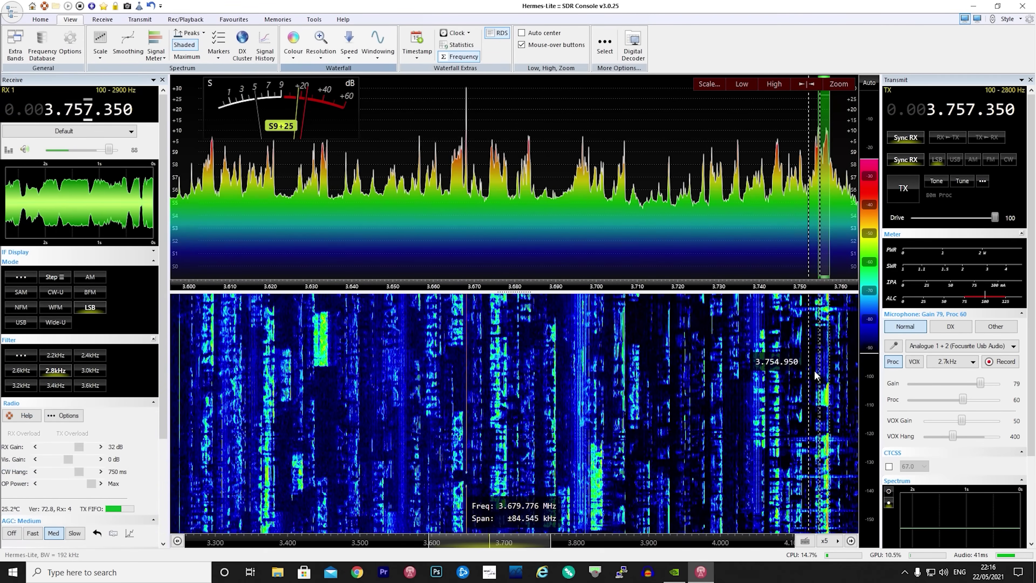
- Fine-tune to 3.757 MHz, centre the spectrum on it, and zoom in to about ±30 kHz
{"action": "scroll", "coordinate": [828, 360], "scroll_direction": "down", "scroll_amount": 5}
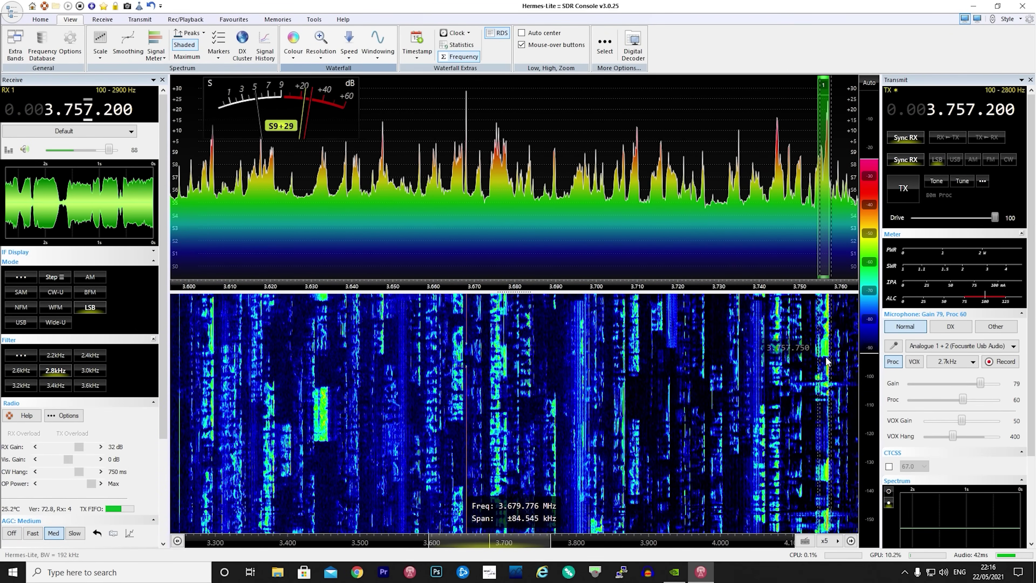
{"action": "scroll", "coordinate": [828, 360], "scroll_direction": "down", "scroll_amount": 2}
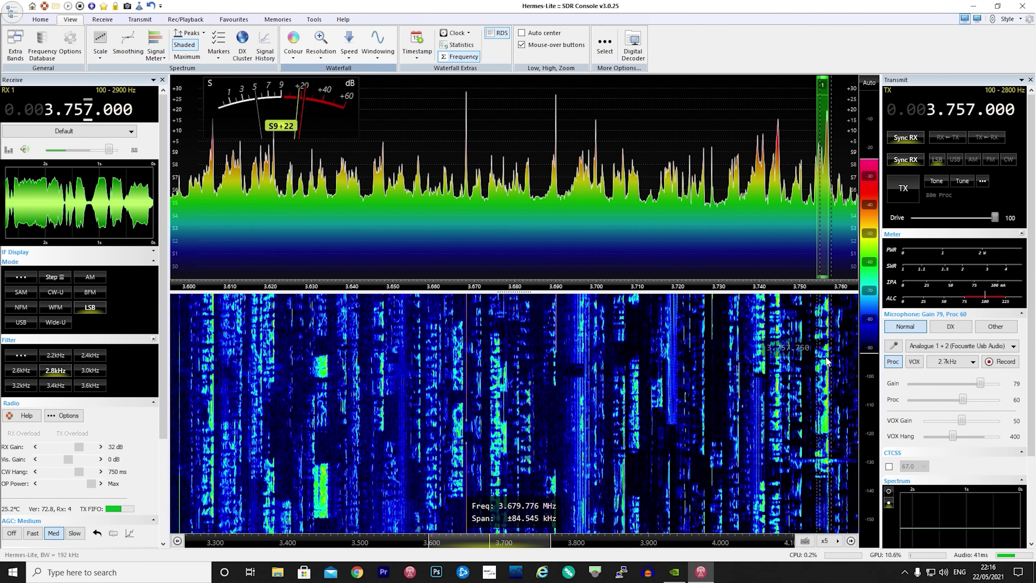
{"action": "left_click", "coordinate": [806, 84]}
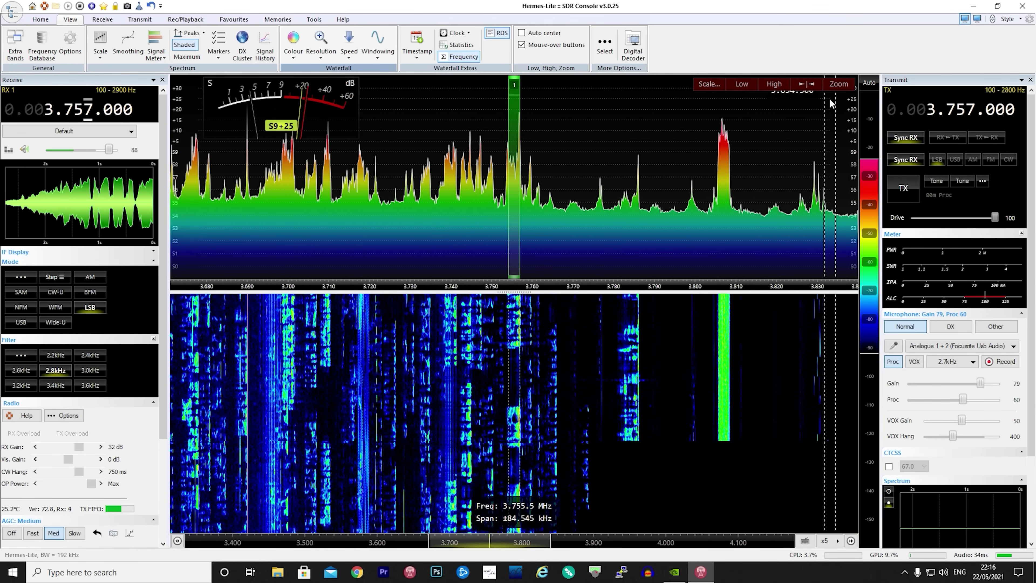
{"action": "mouse_move", "coordinate": [833, 92]}
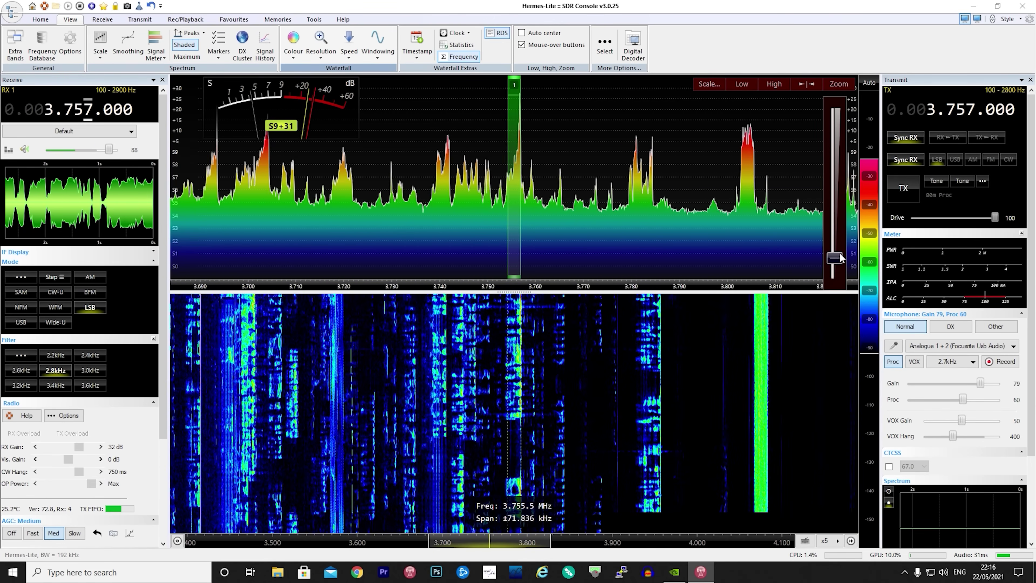
{"action": "mouse_move", "coordinate": [840, 254]}
{"action": "left_mouse_down"}
{"action": "mouse_move", "coordinate": [841, 213]}
{"action": "mouse_move", "coordinate": [841, 226]}
{"action": "left_mouse_up"}
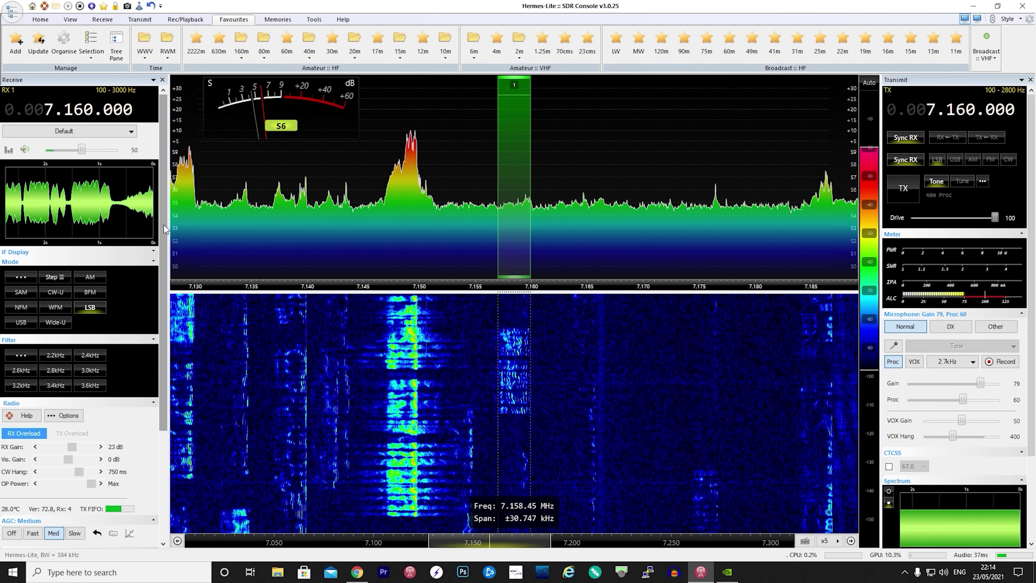
- Lower the receive gain two 1 dB steps to stop the receiver overloading
{"action": "left_click", "coordinate": [35, 447]}
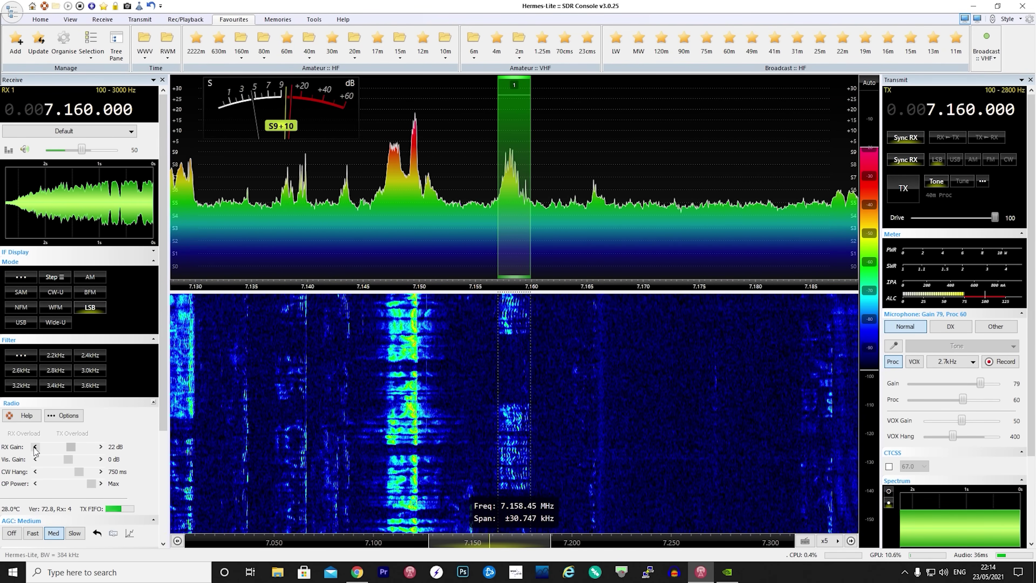
{"action": "left_click", "coordinate": [35, 447]}
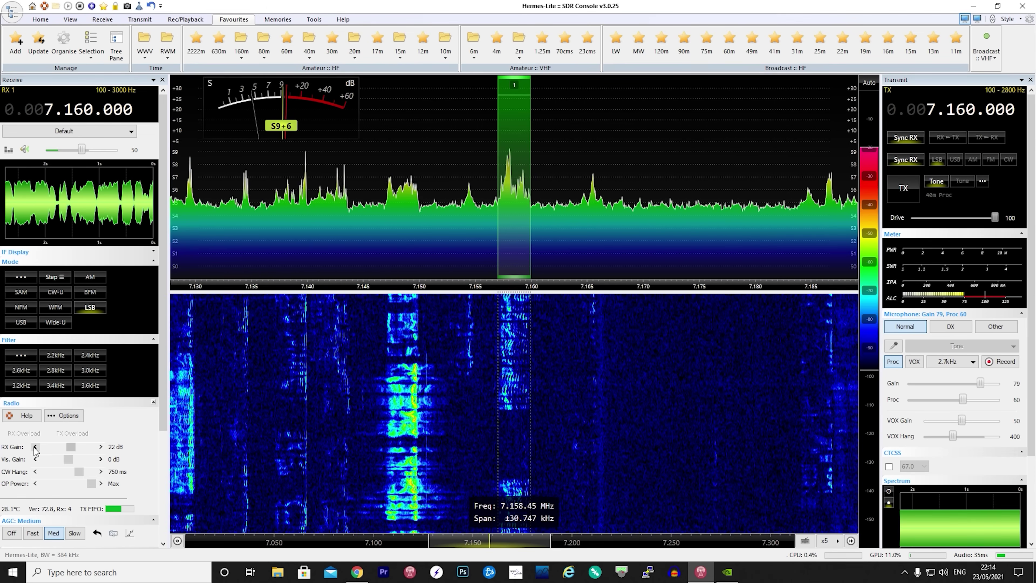